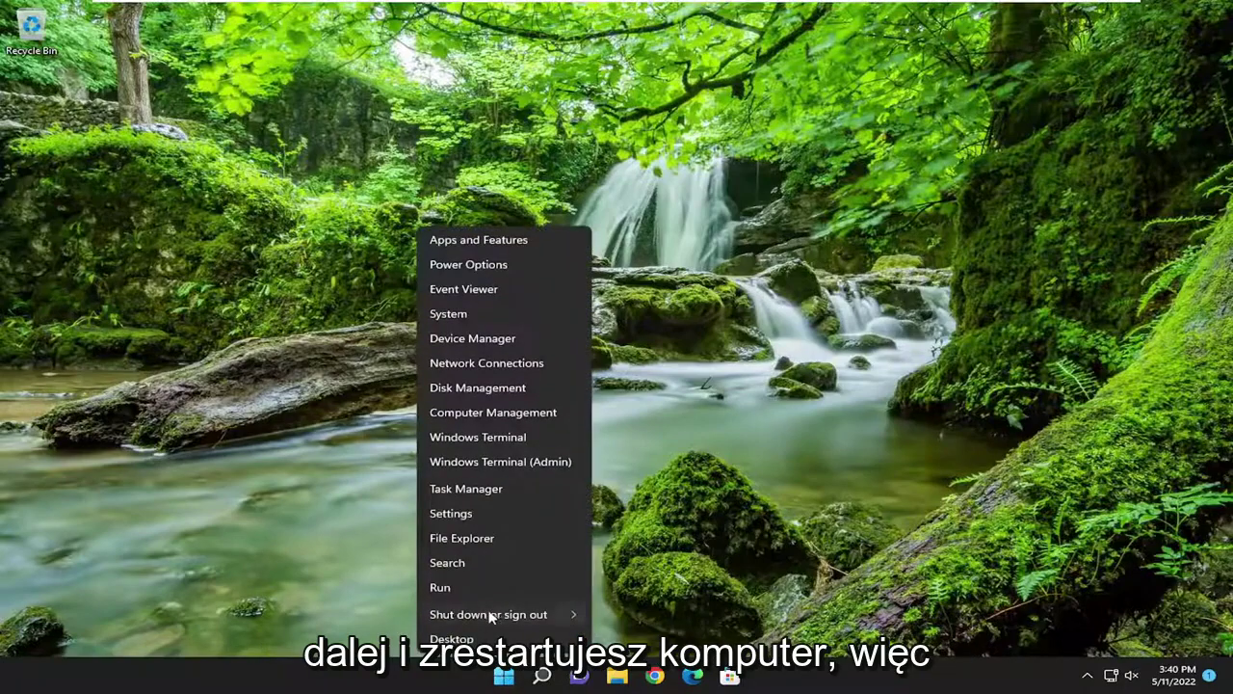
# Restart the PC, then search 'services' and launch the Services console.
pyautogui.moveTo(578, 613)
pyautogui.click(637, 639)
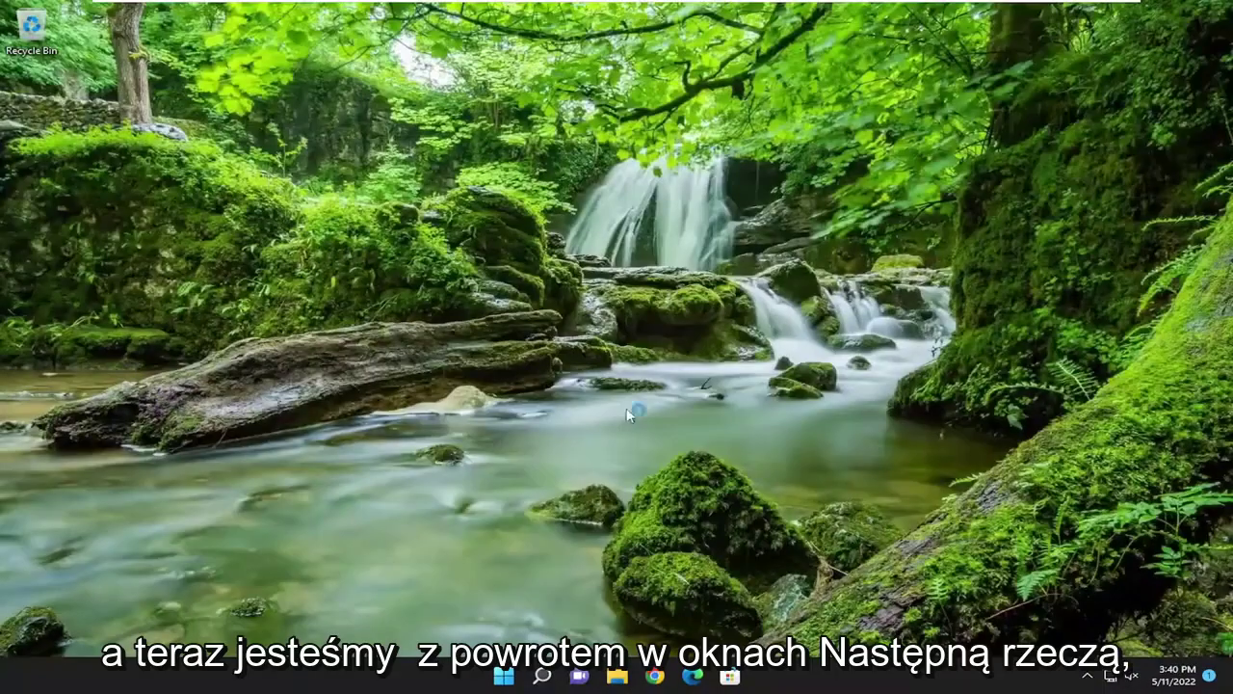
pyautogui.click(543, 675)
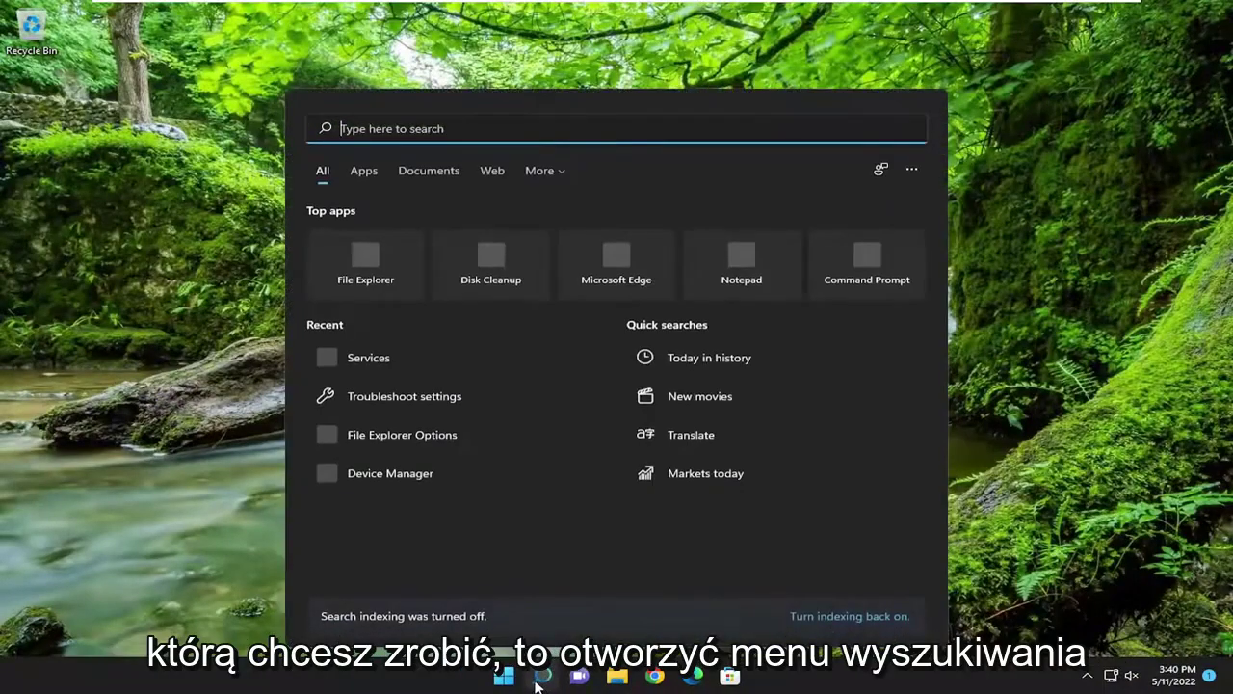
pyautogui.write('services')
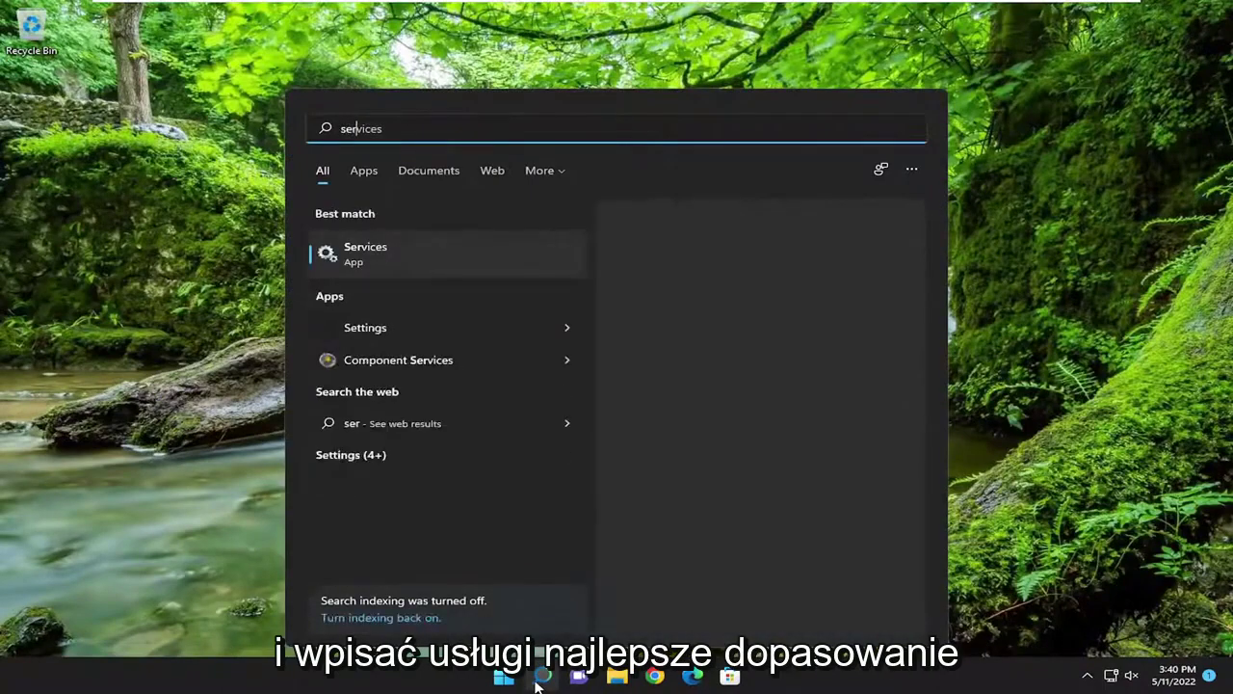
pyautogui.click(349, 252)
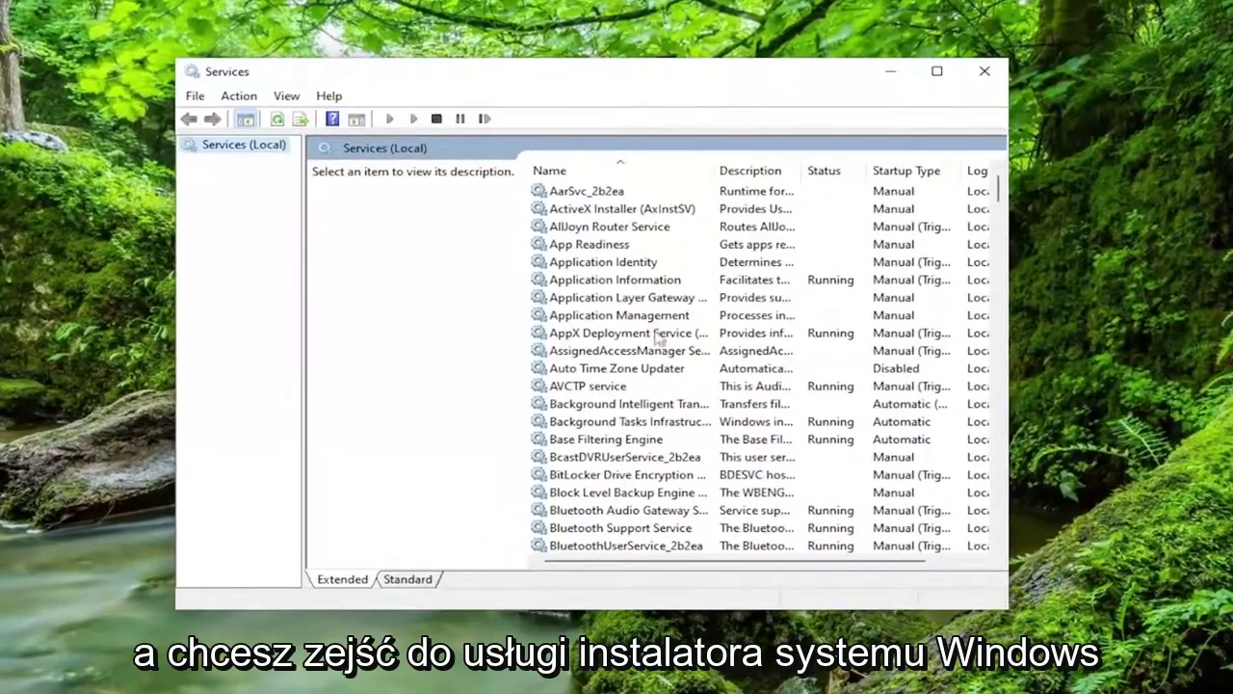
# Start the Windows Installer service so it shows Running.
pyautogui.scroll(-8, 669, 311)
pyautogui.moveTo(1001, 222); pyautogui.dragTo(999, 496)
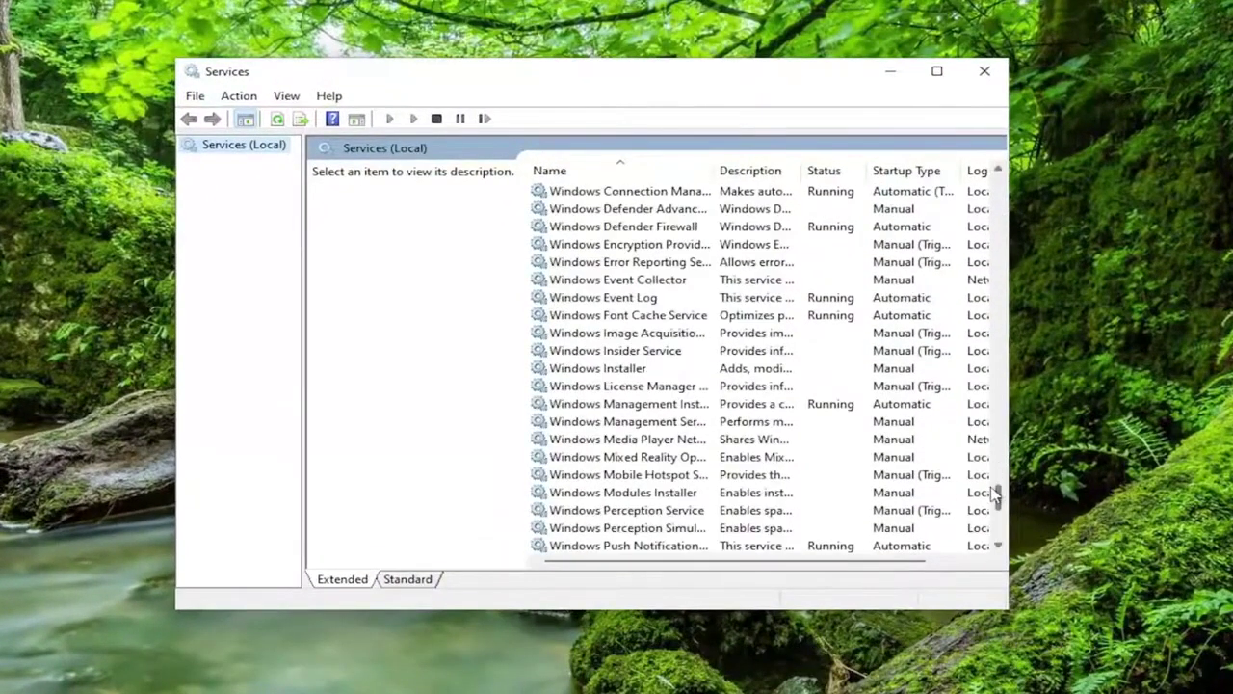
pyautogui.doubleClick(626, 368)
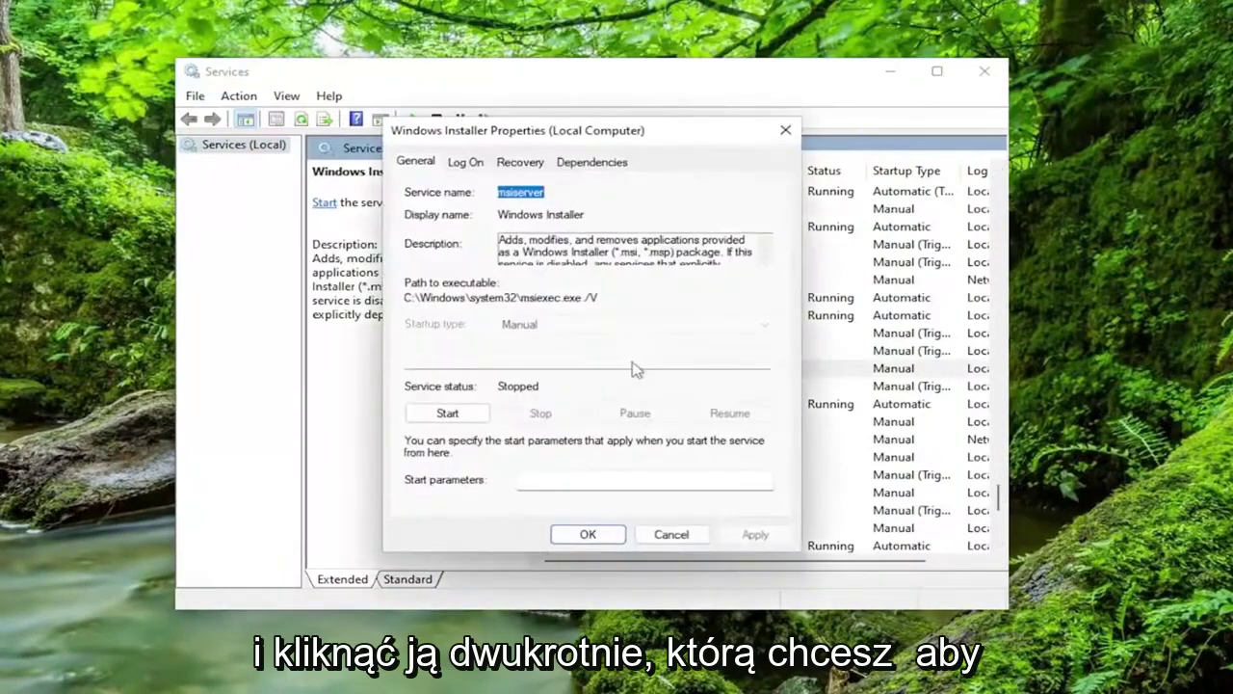
pyautogui.click(447, 413)
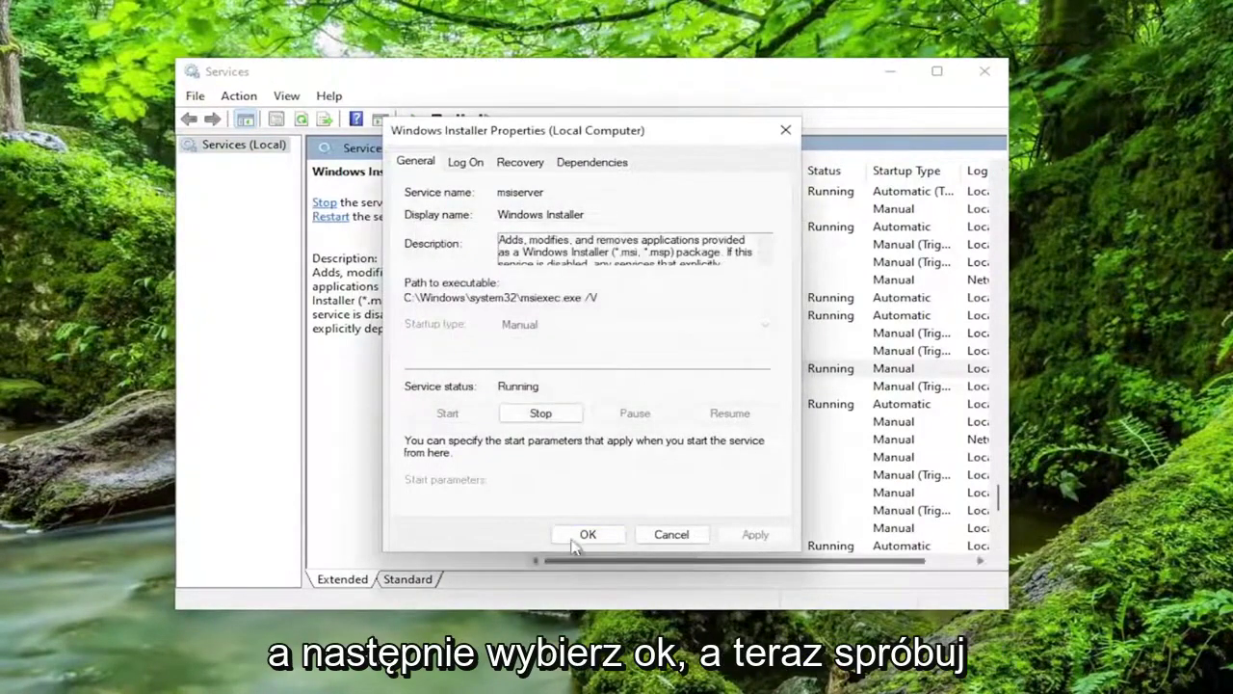
pyautogui.click(573, 541)
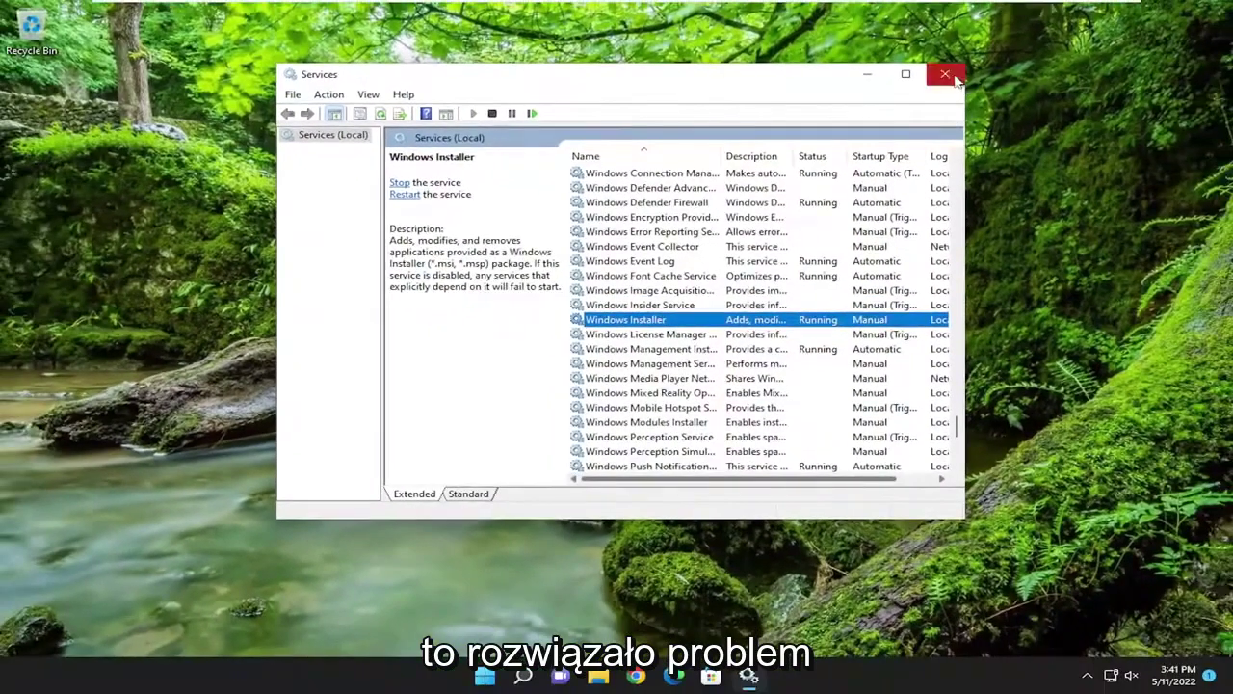
# Close Services and search Windows for 'control panel'.
pyautogui.click(954, 77)
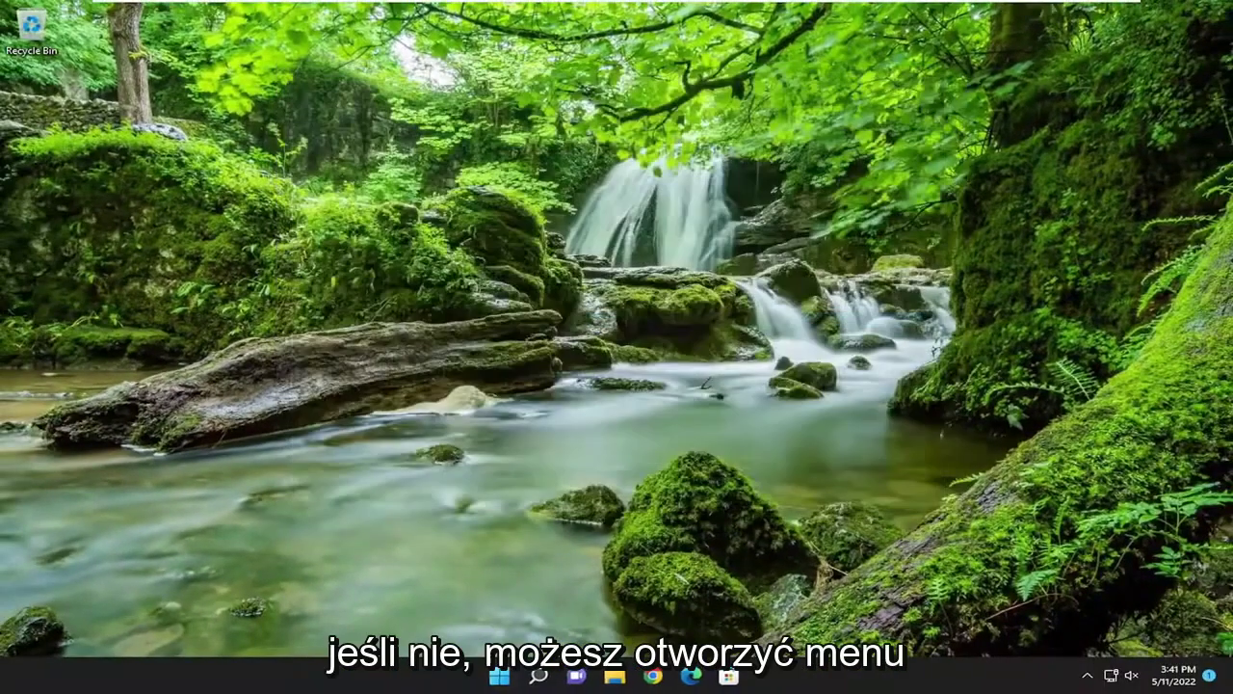
pyautogui.click(544, 678)
pyautogui.write('control panel')
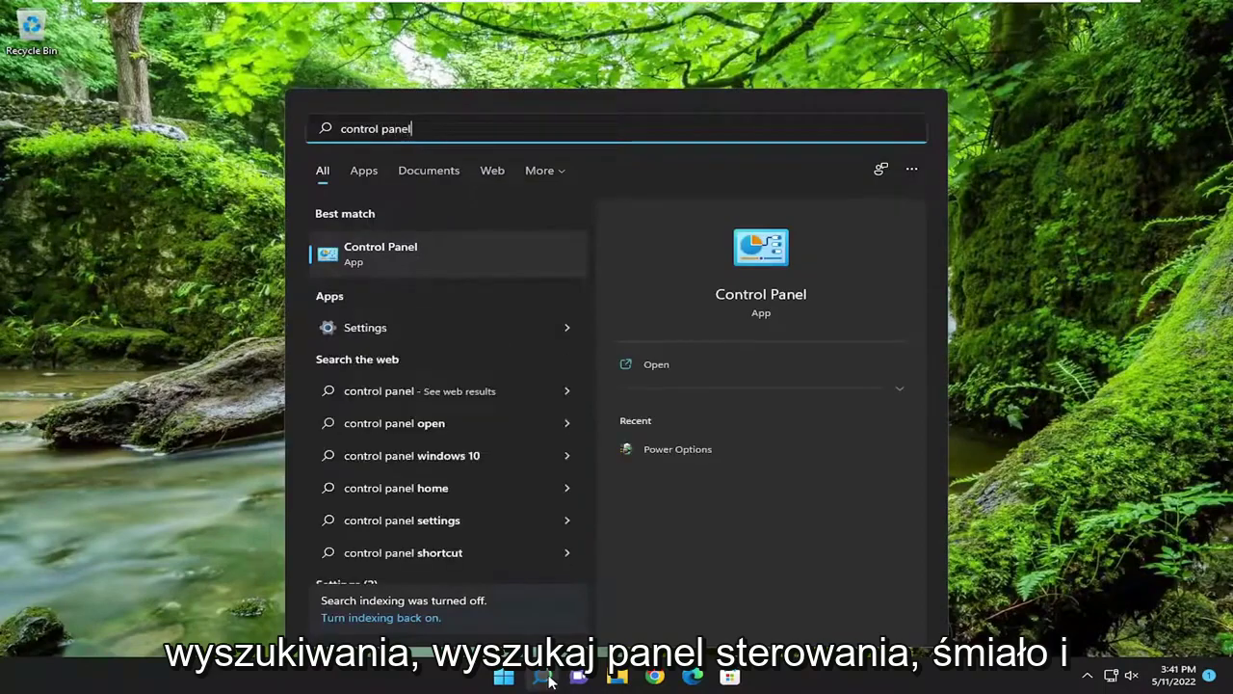
# In Control Panel, set View by to Category and go to Uninstall a program.
pyautogui.click(353, 247)
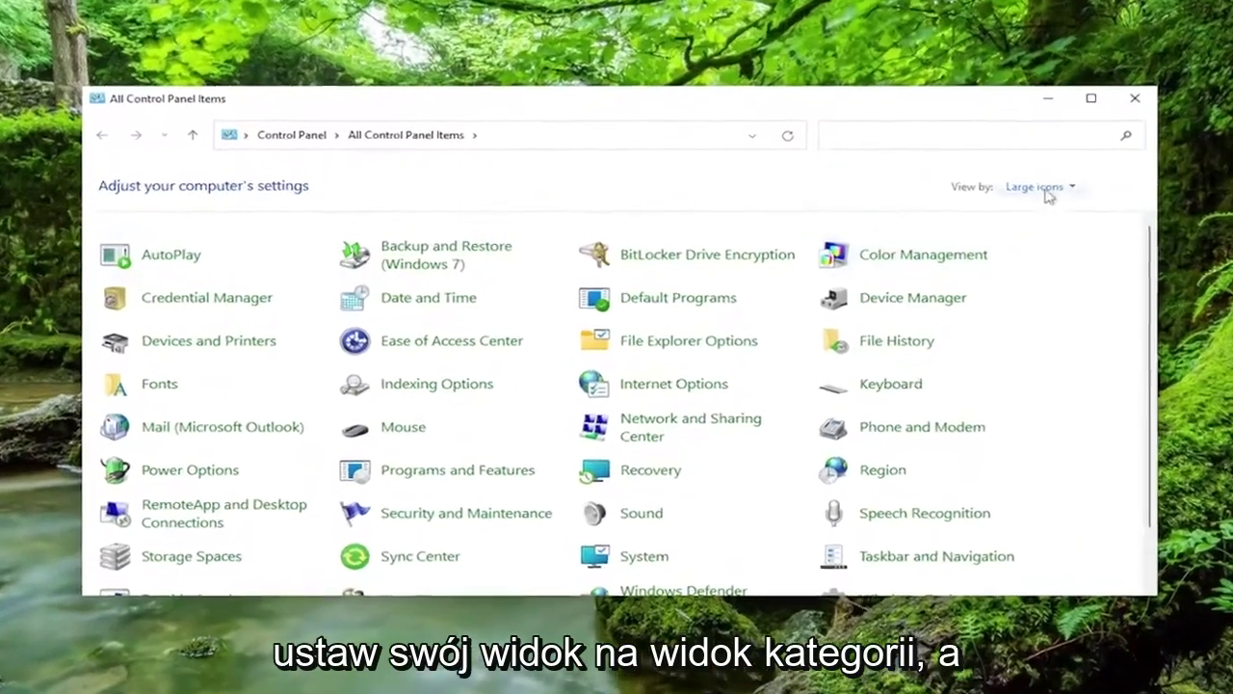
pyautogui.click(995, 203)
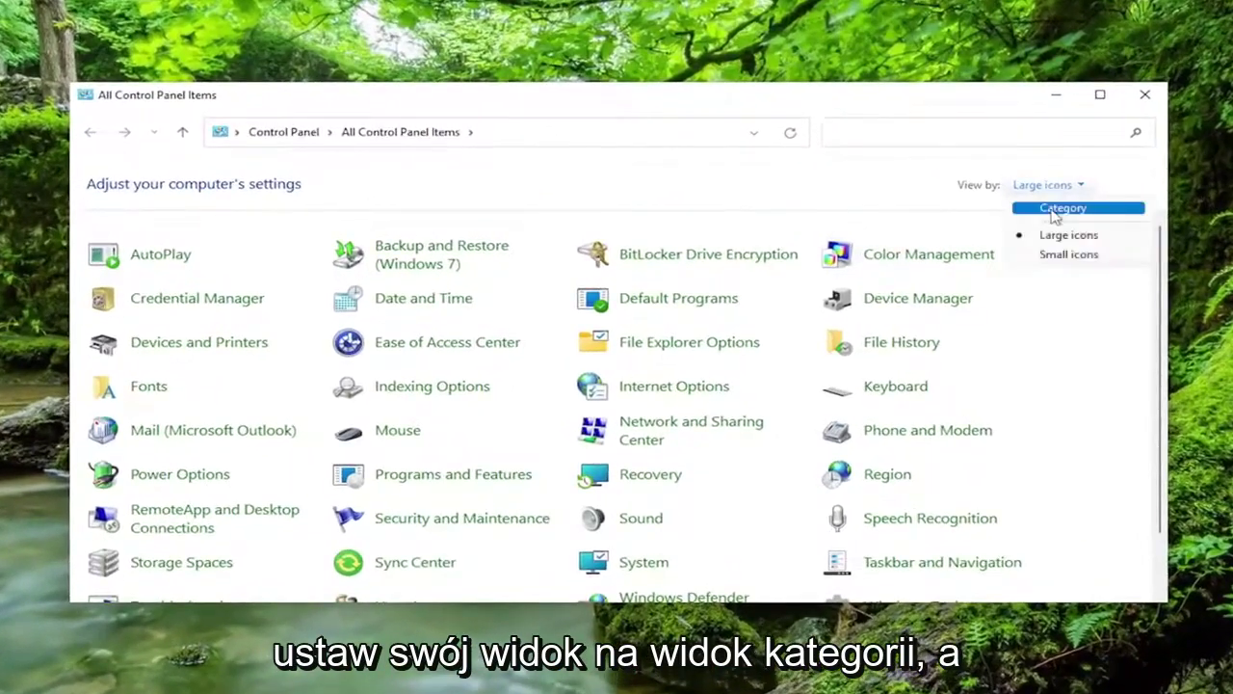
pyautogui.click(1056, 210)
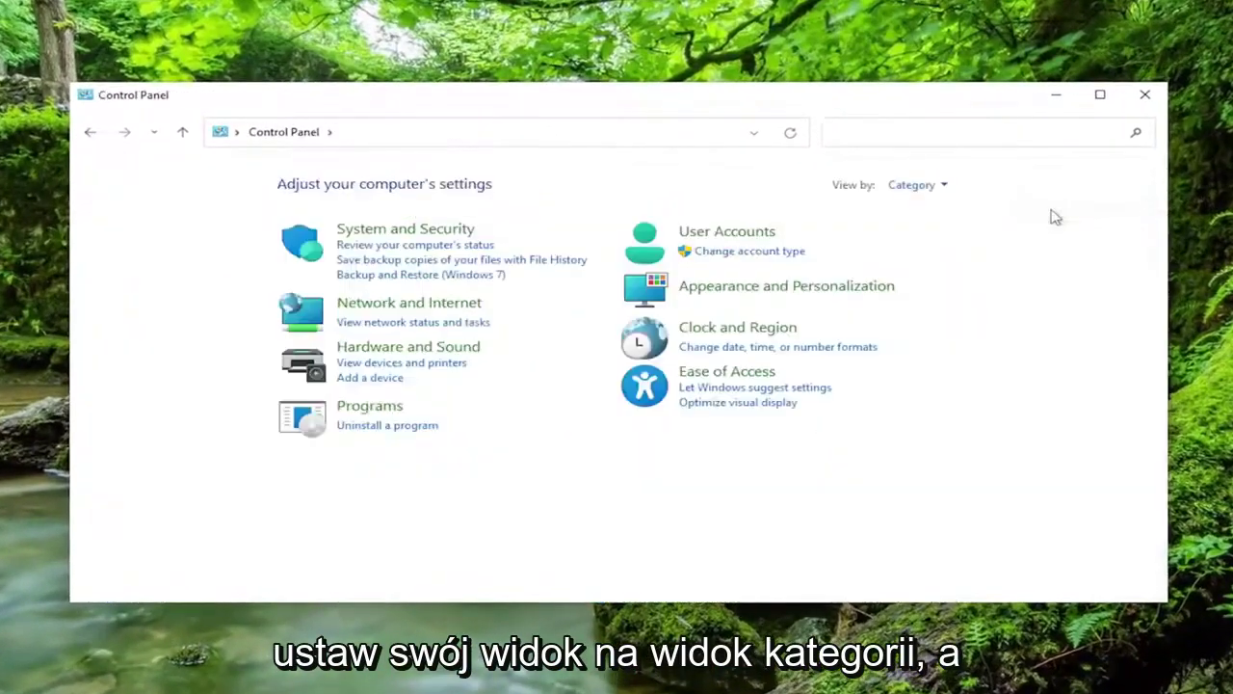
pyautogui.click(391, 429)
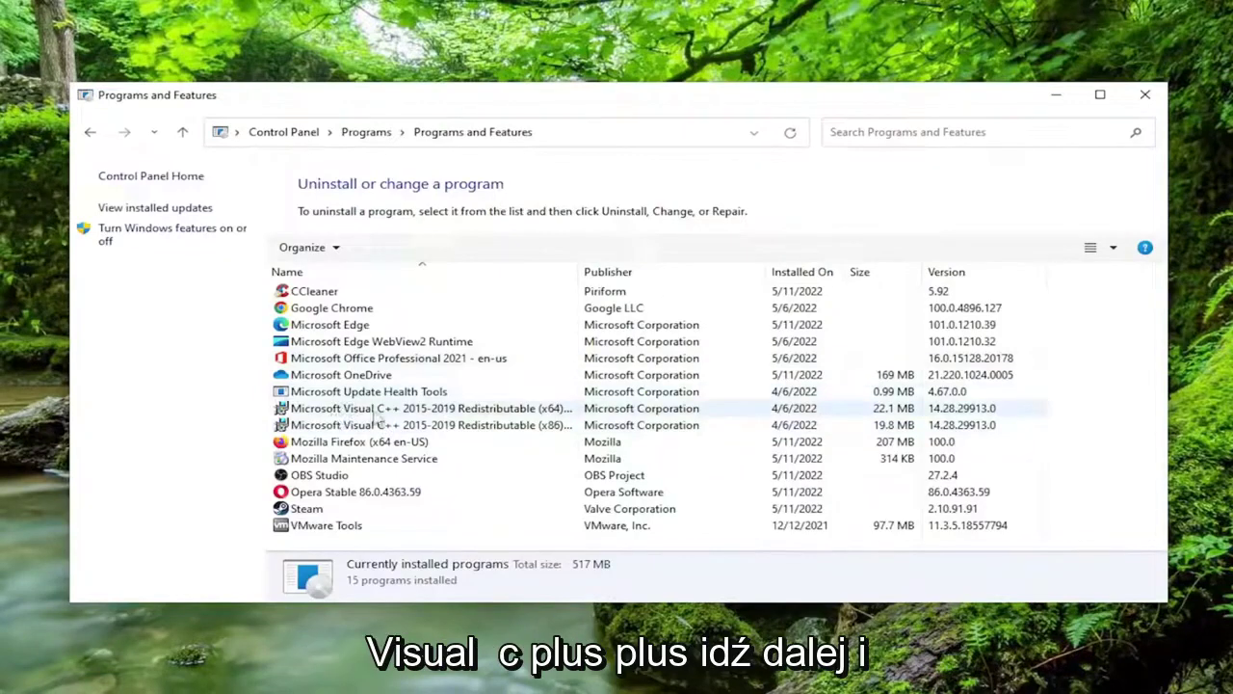
# Repair Microsoft Visual C++ 2015-2019 Redistributable (x64), approving UAC and closing without restarting.
pyautogui.click(418, 414)
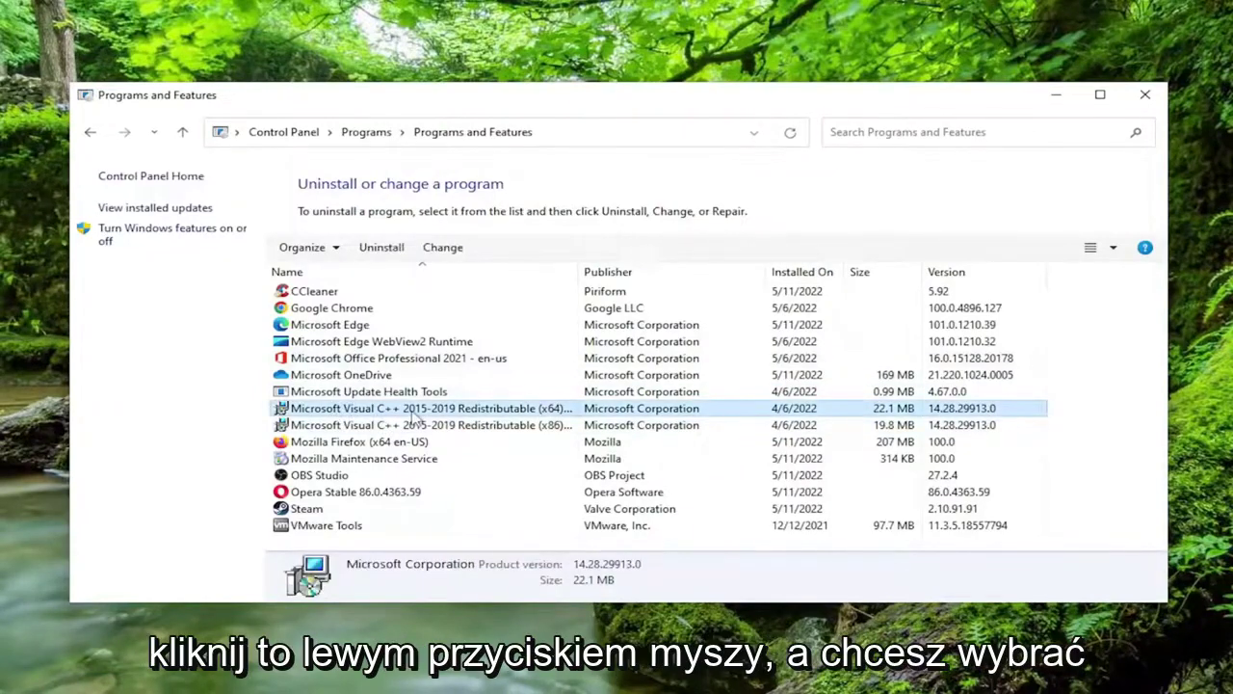
pyautogui.click(439, 249)
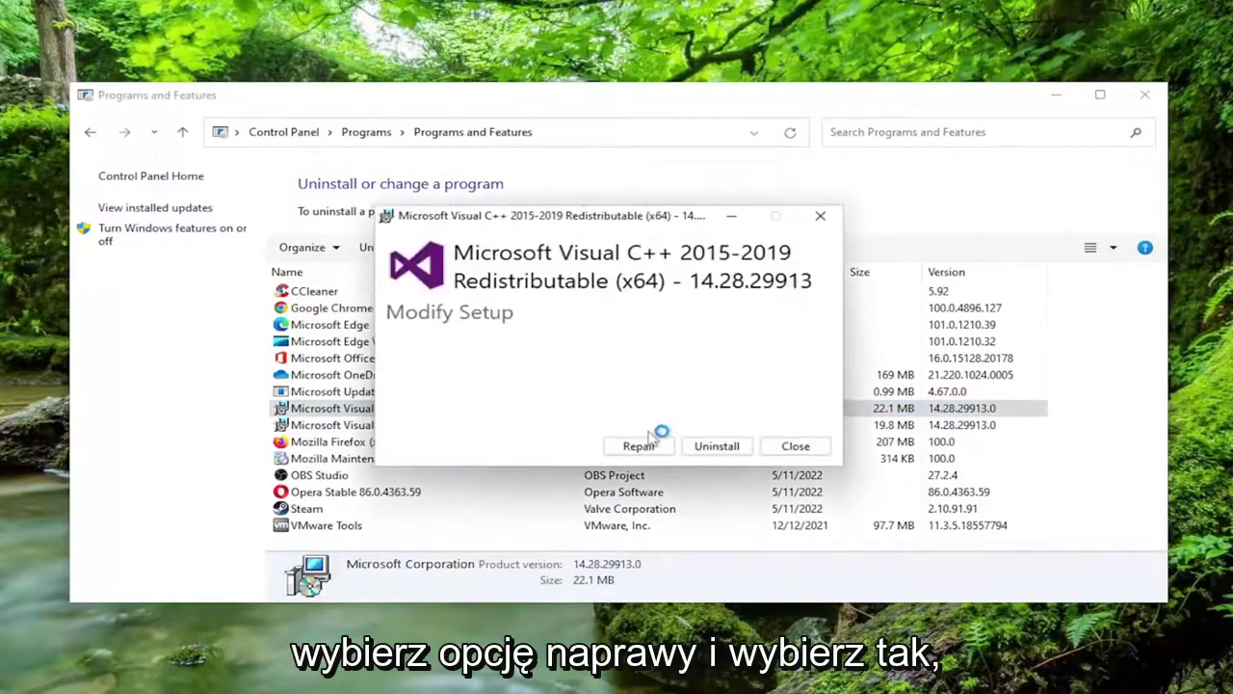
pyautogui.click(638, 447)
pyautogui.click(548, 501)
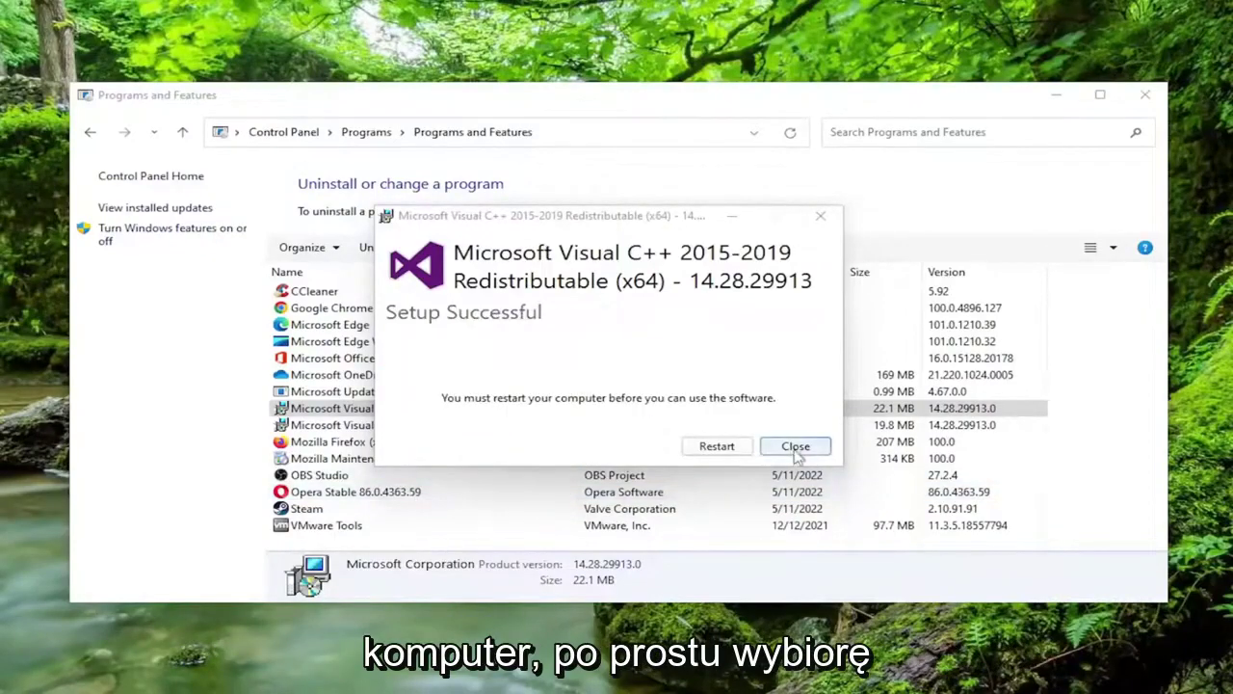
pyautogui.click(796, 447)
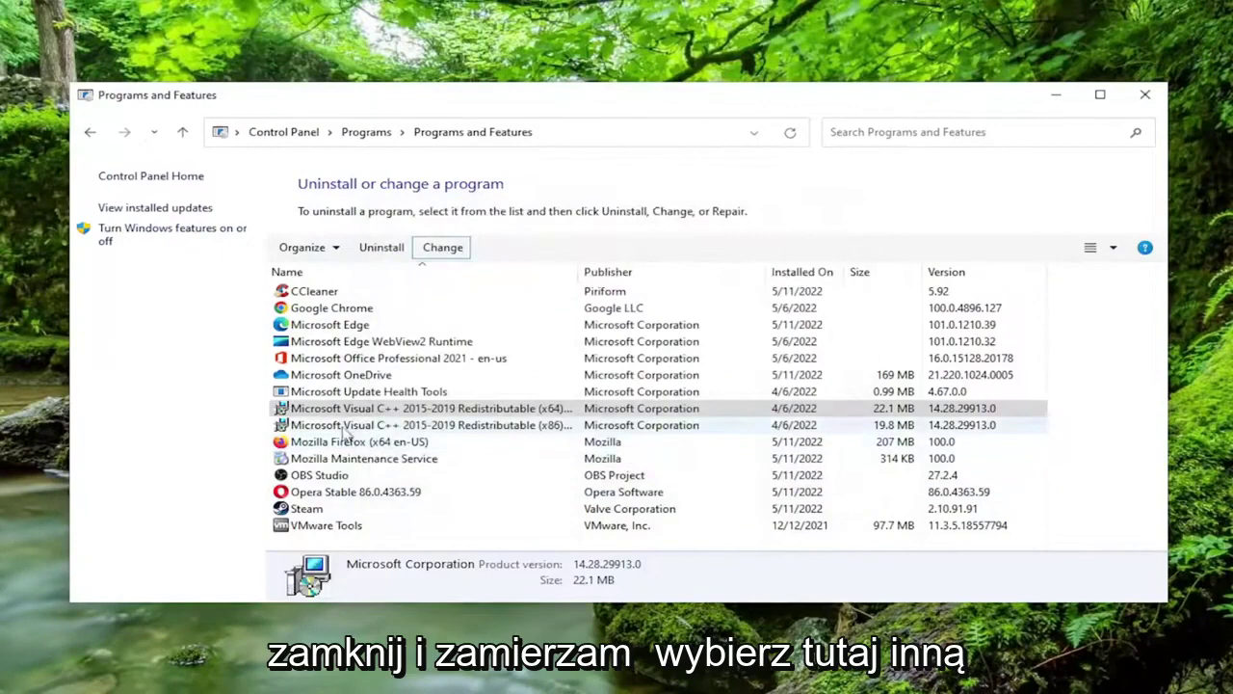
# Repair Microsoft Visual C++ 2015-2019 Redistributable (x86), approving UAC and dismissing the success message.
pyautogui.click(345, 427)
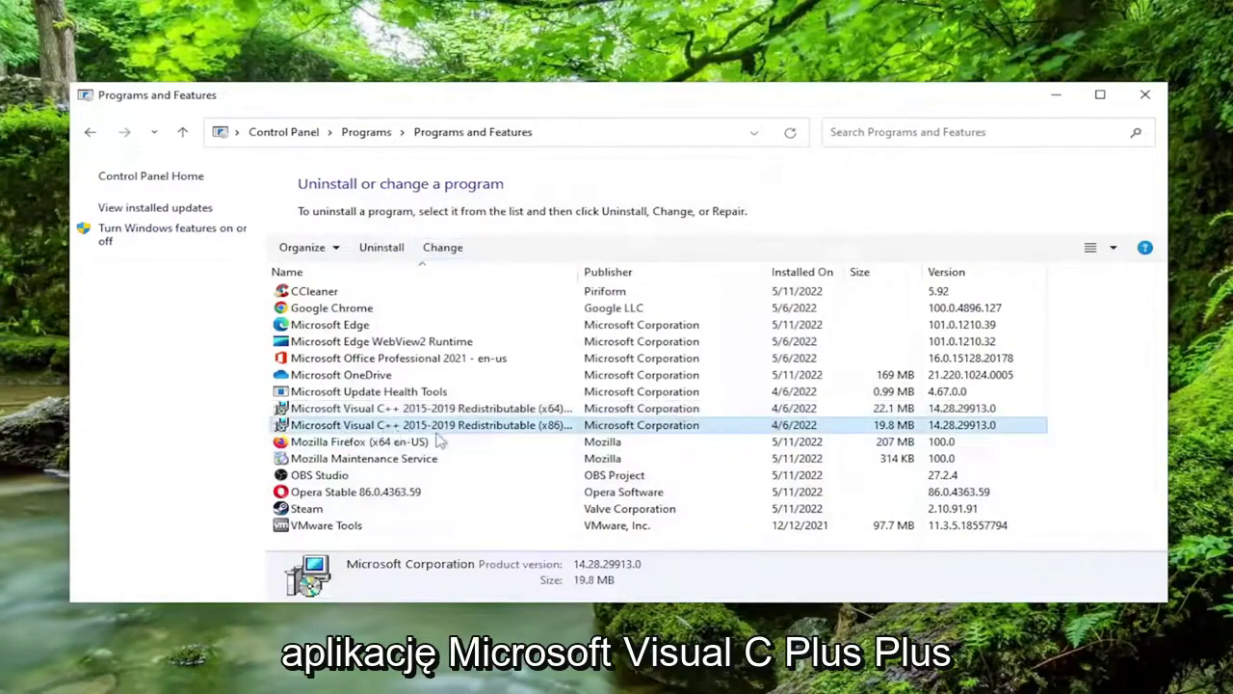
pyautogui.click(442, 246)
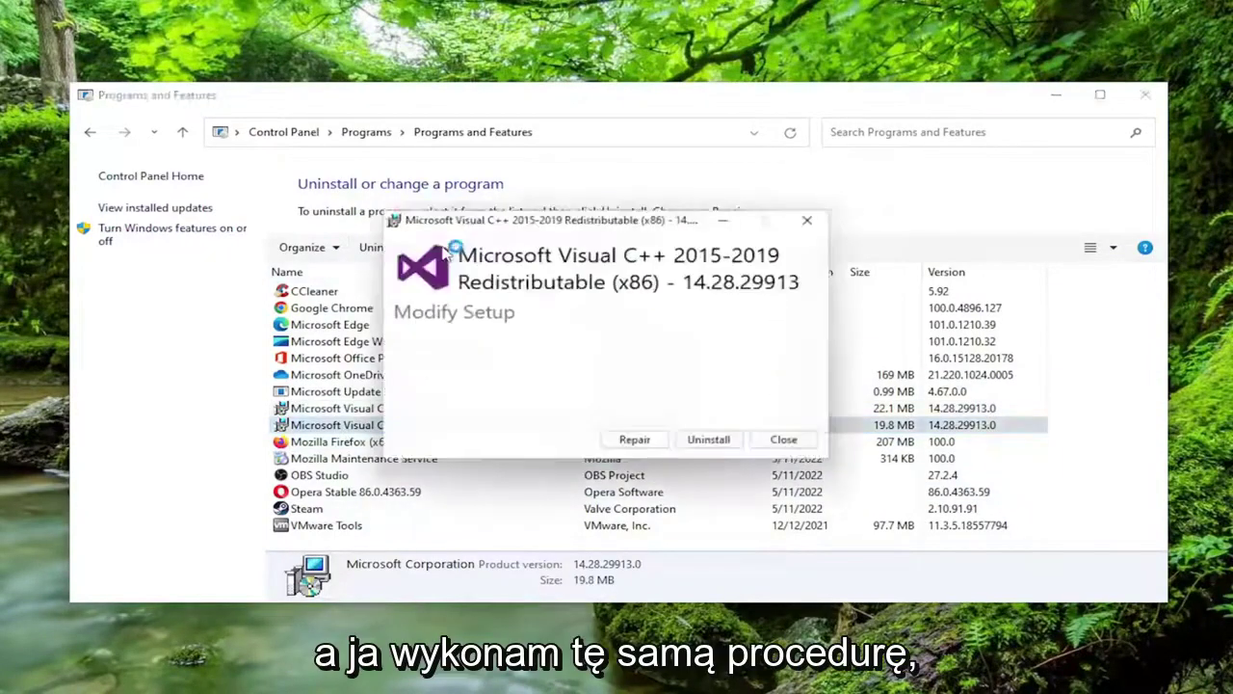
pyautogui.click(636, 445)
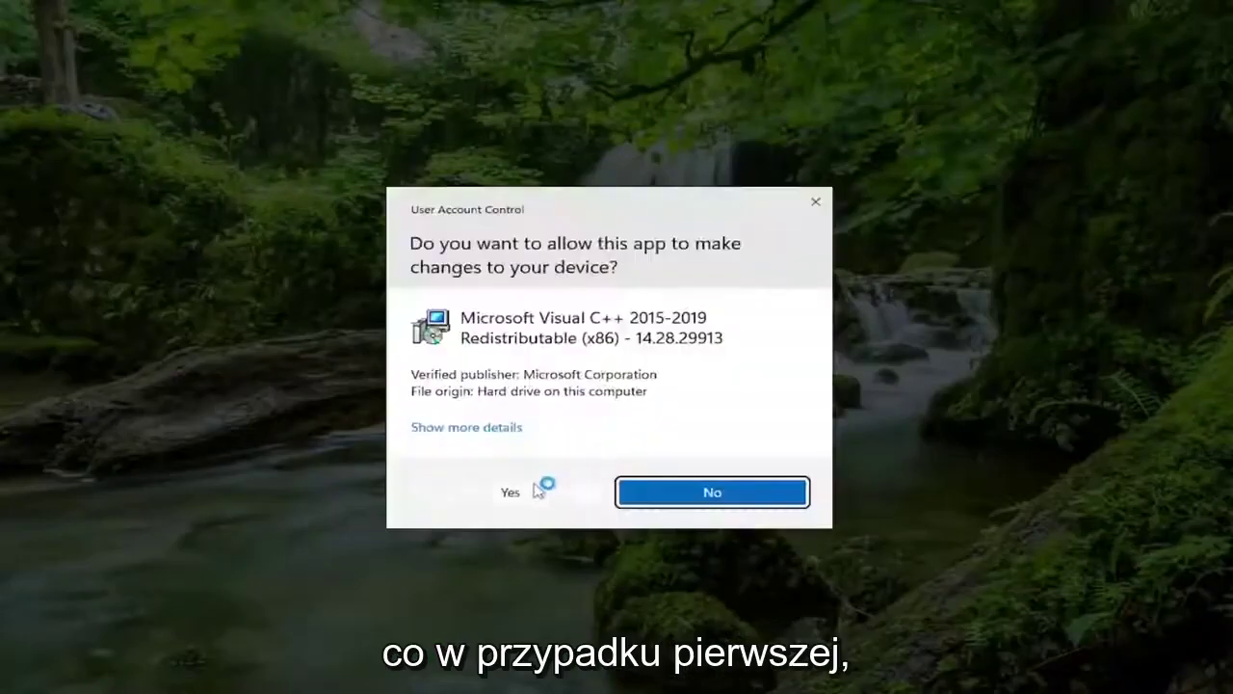
pyautogui.click(538, 490)
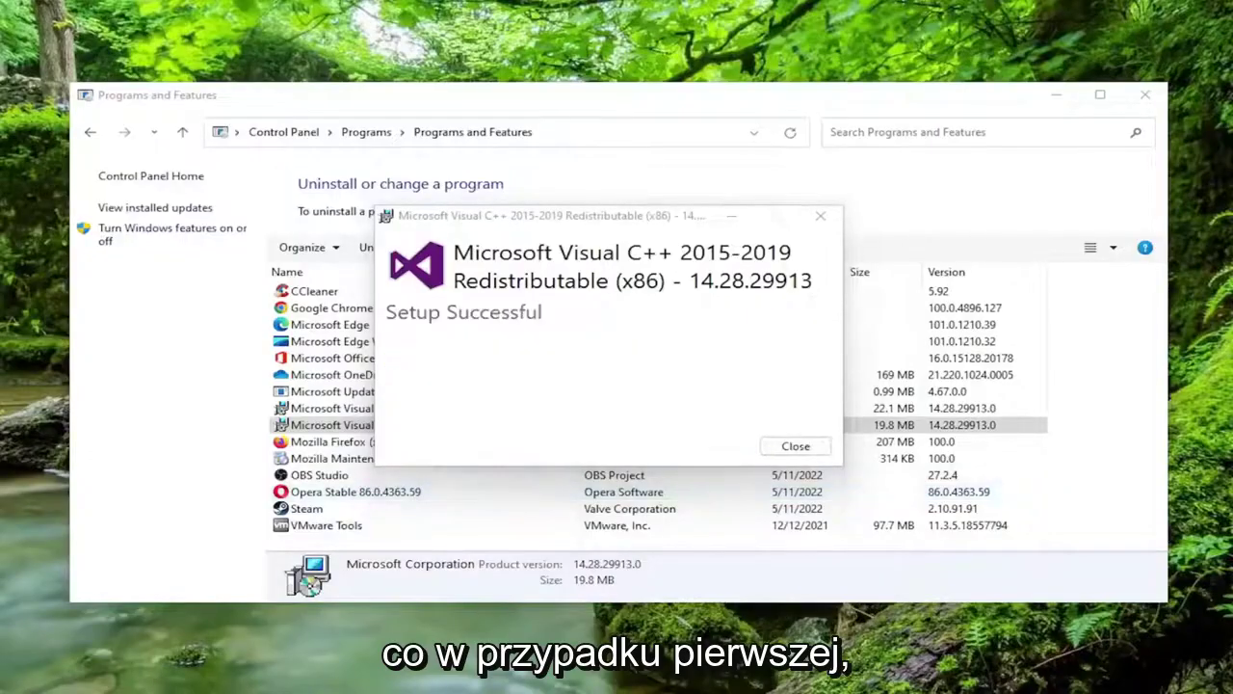
pyautogui.click(803, 449)
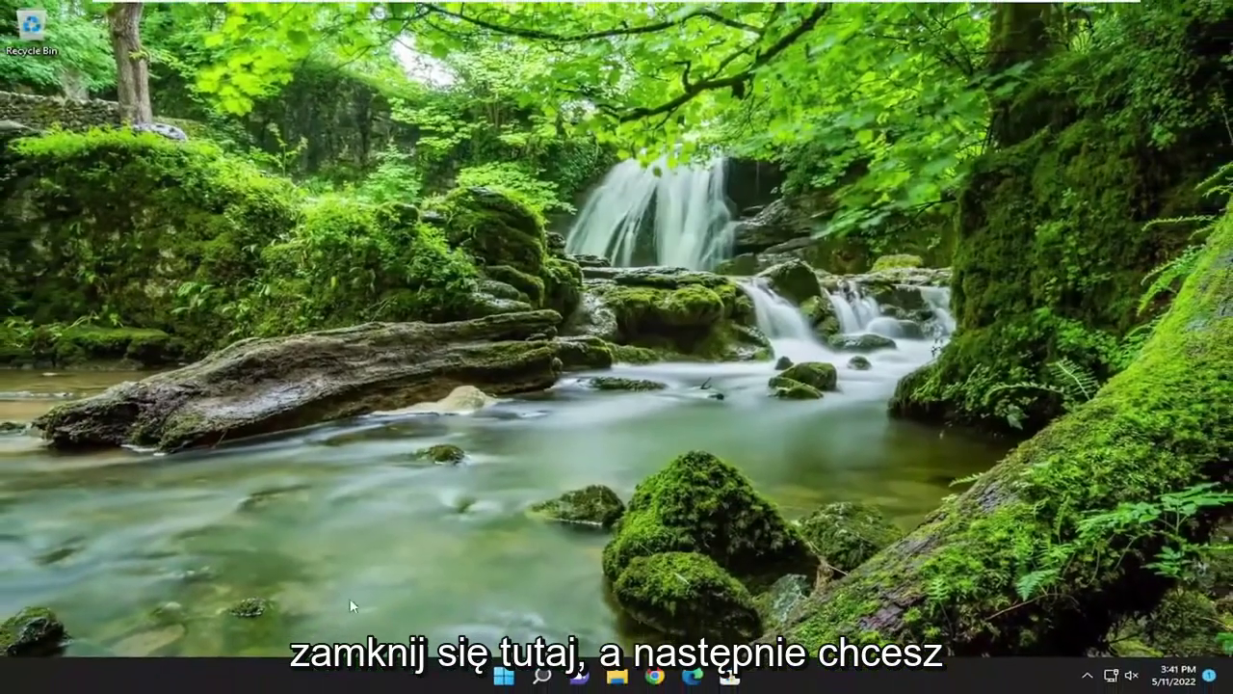
# Restart the PC through Start's Shut down or sign out menu.
pyautogui.rightClick(503, 677)
pyautogui.moveTo(516, 620)
pyautogui.click(626, 624)
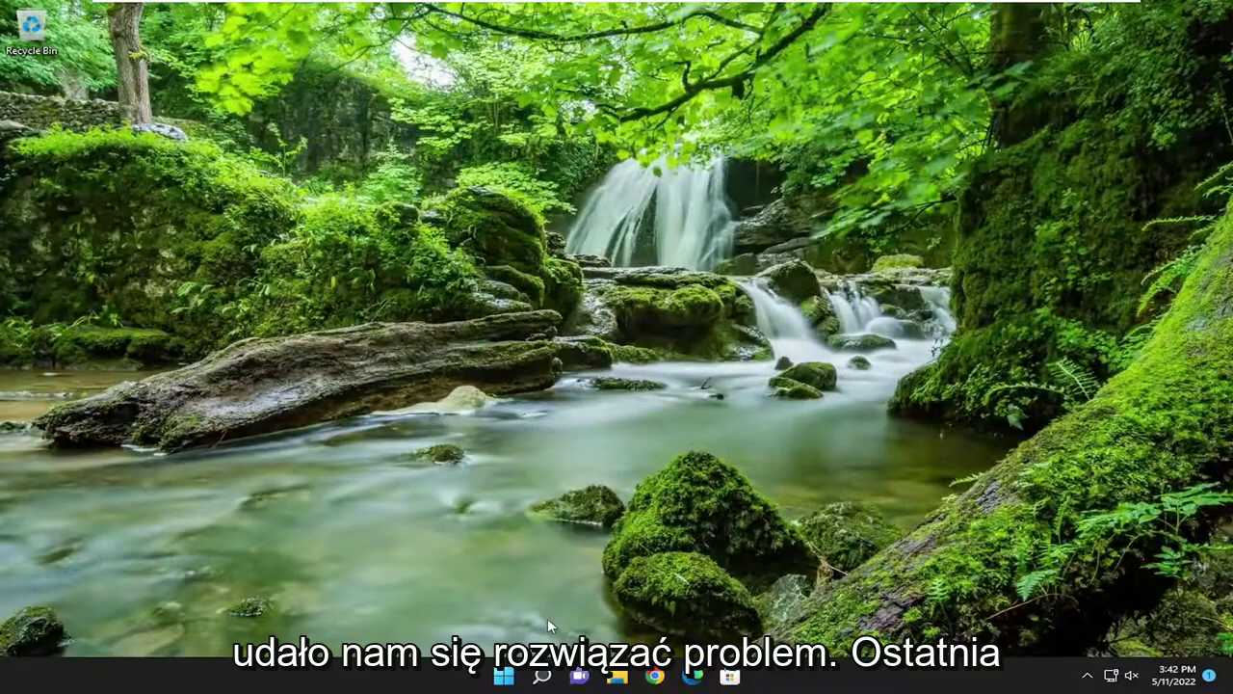
# Search 'cmd' and launch Command Prompt with Run as administrator.
pyautogui.click(542, 677)
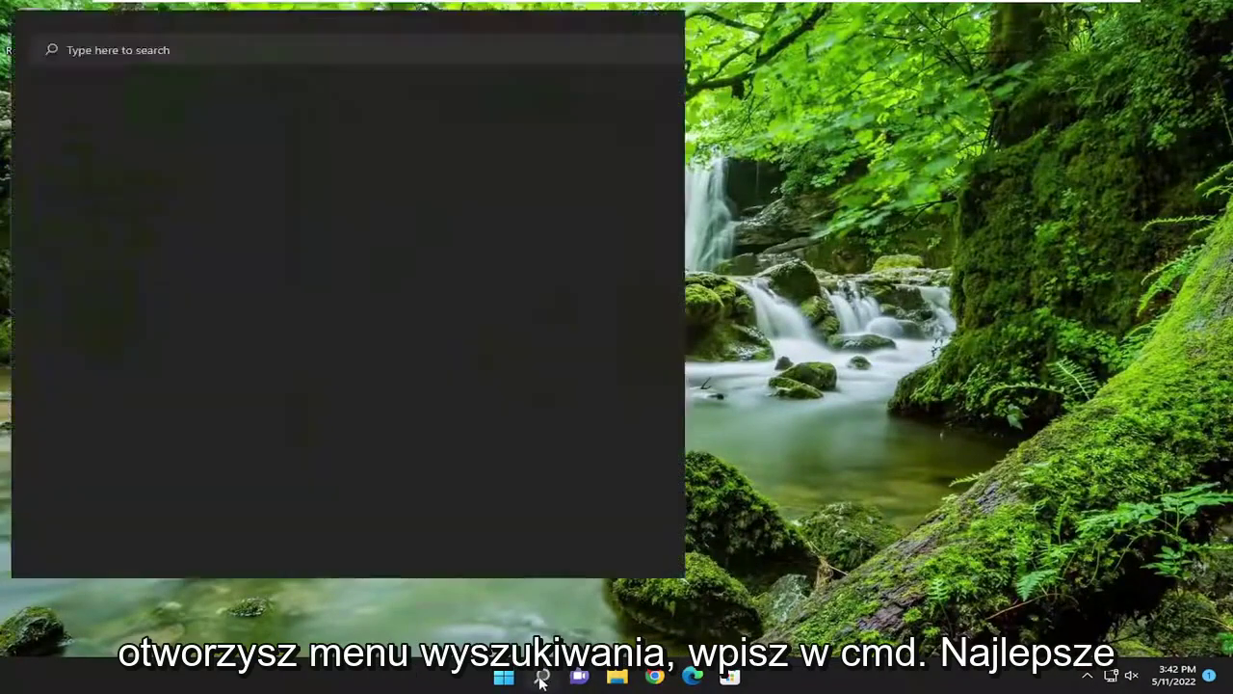
pyautogui.write('cmd')
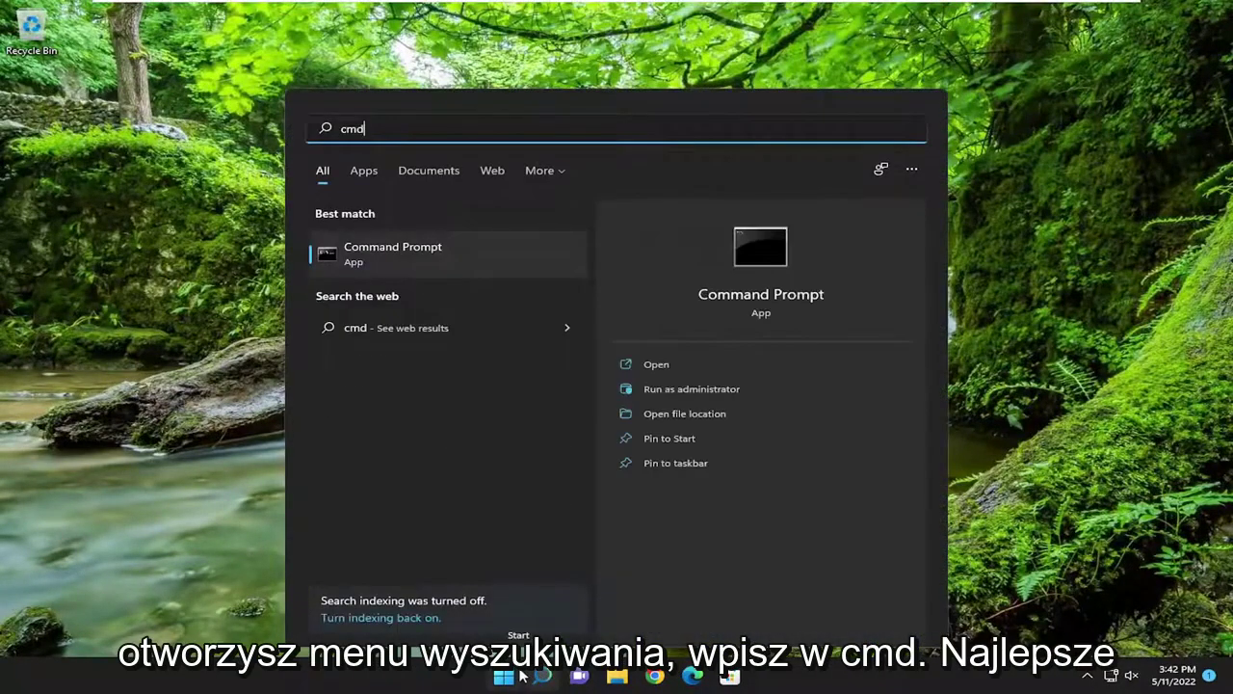
pyautogui.rightClick(374, 255)
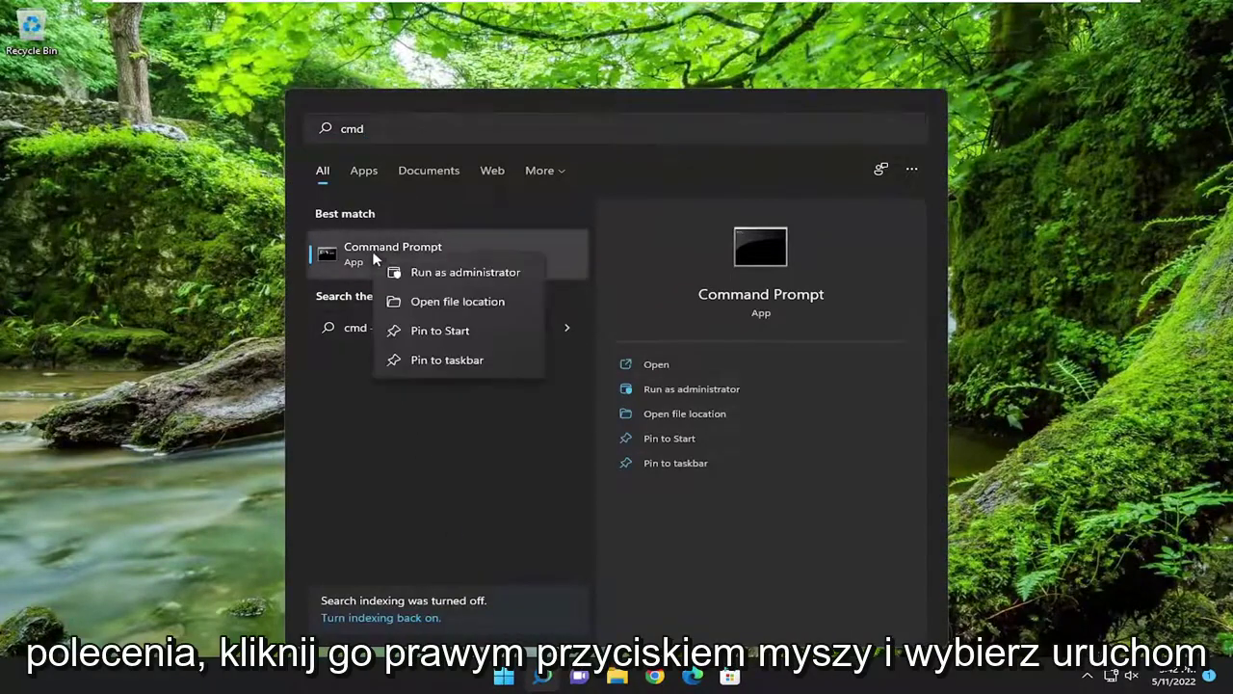
pyautogui.click(458, 274)
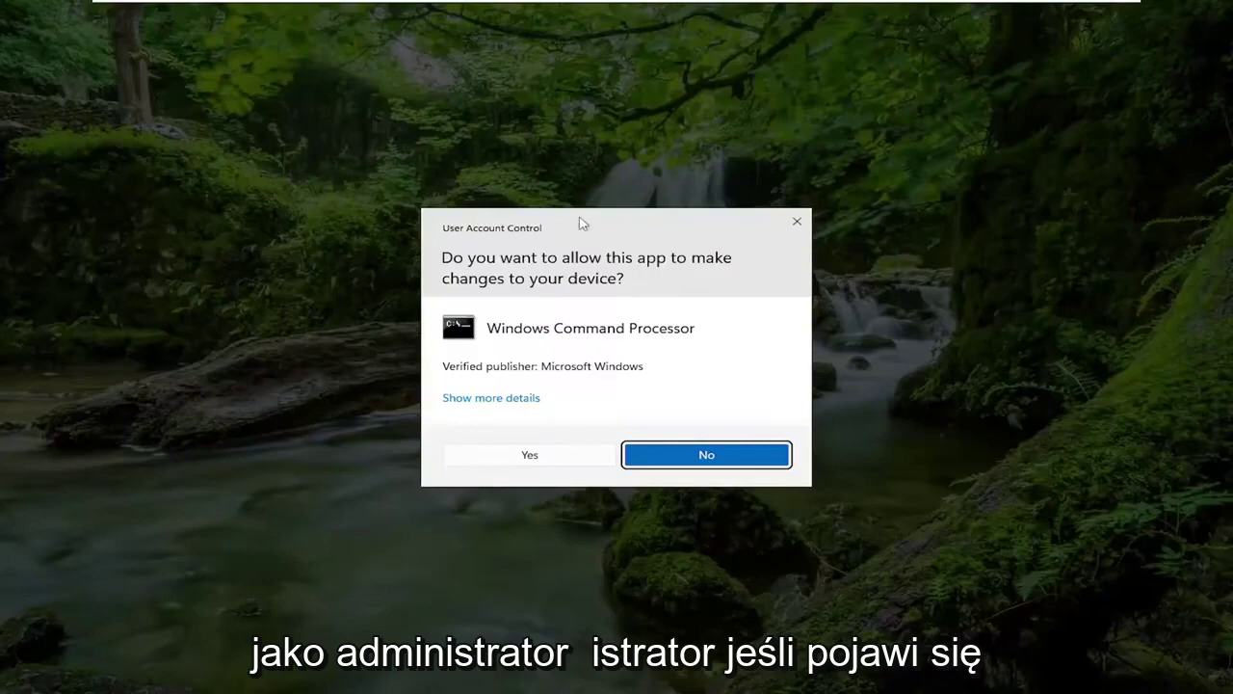
# Approve the elevated Command Prompt and paste the sfc /scannow command via Edit > Paste.
pyautogui.click(528, 458)
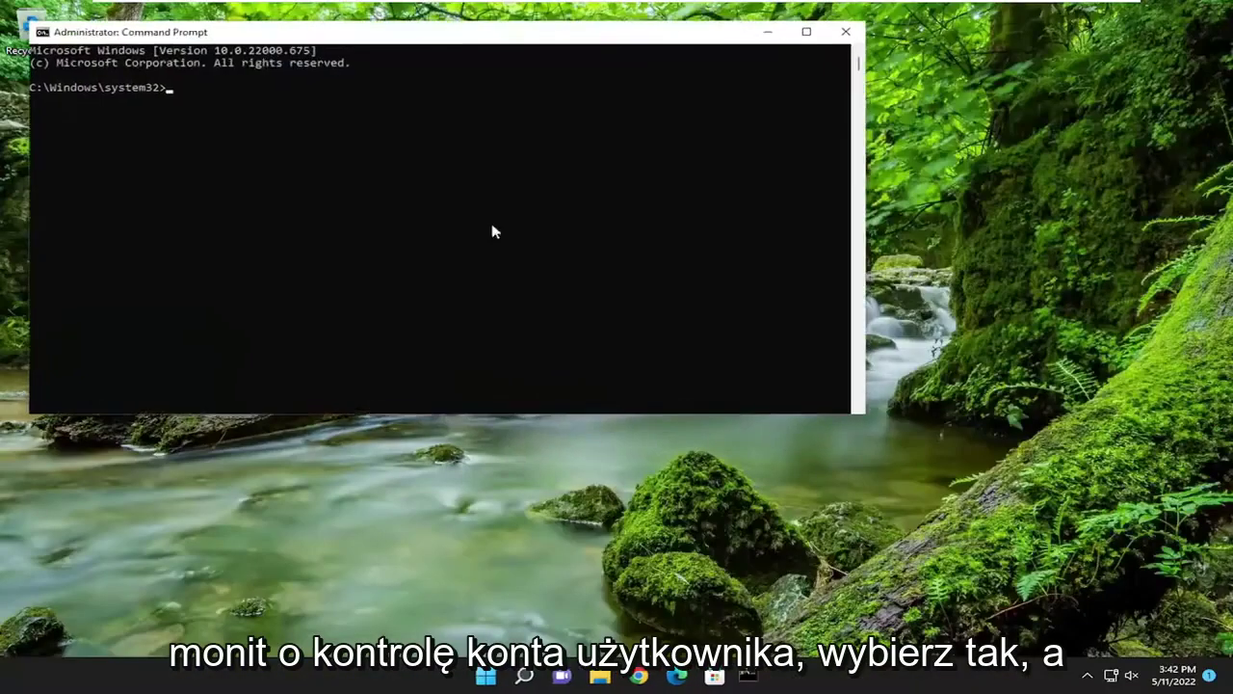
pyautogui.moveTo(458, 38); pyautogui.dragTo(640, 114)
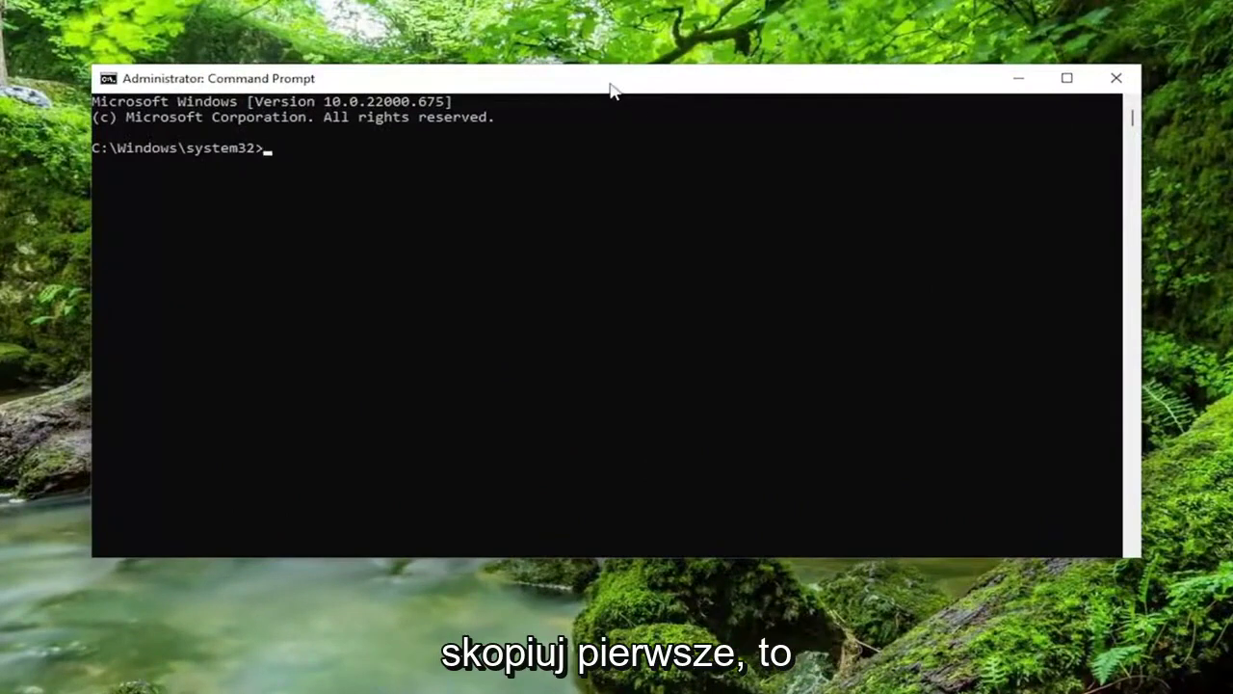
pyautogui.rightClick(543, 86)
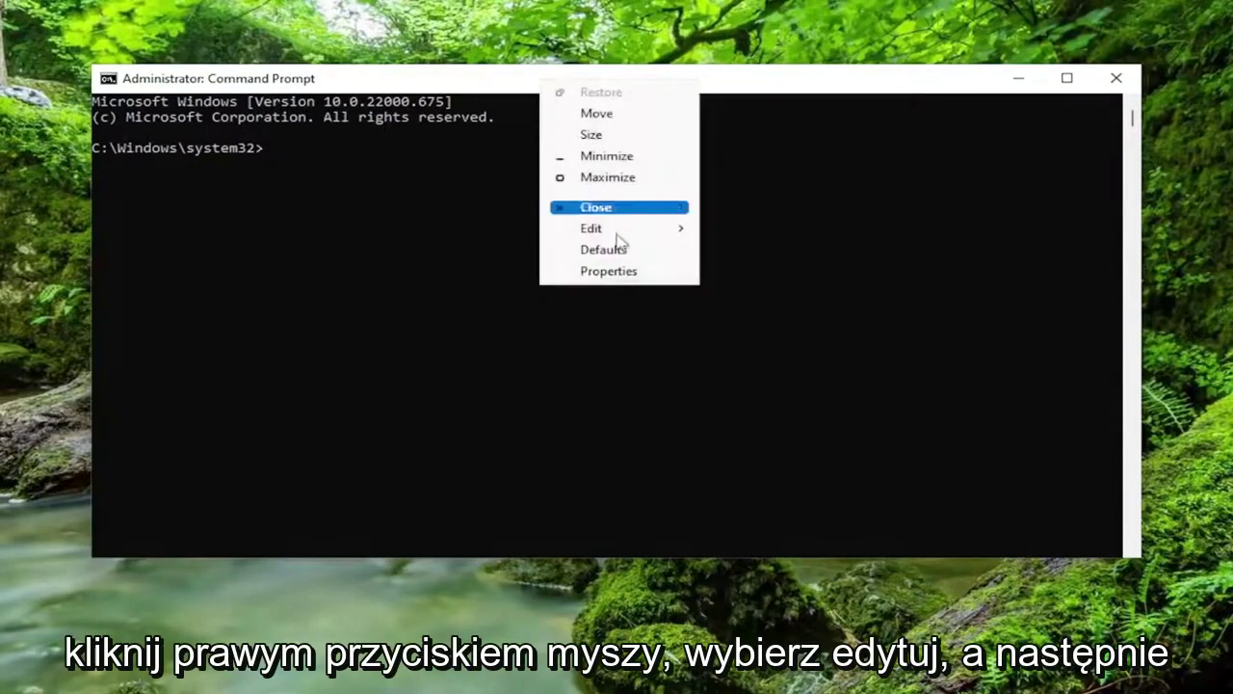
pyautogui.moveTo(618, 237)
pyautogui.click(732, 273)
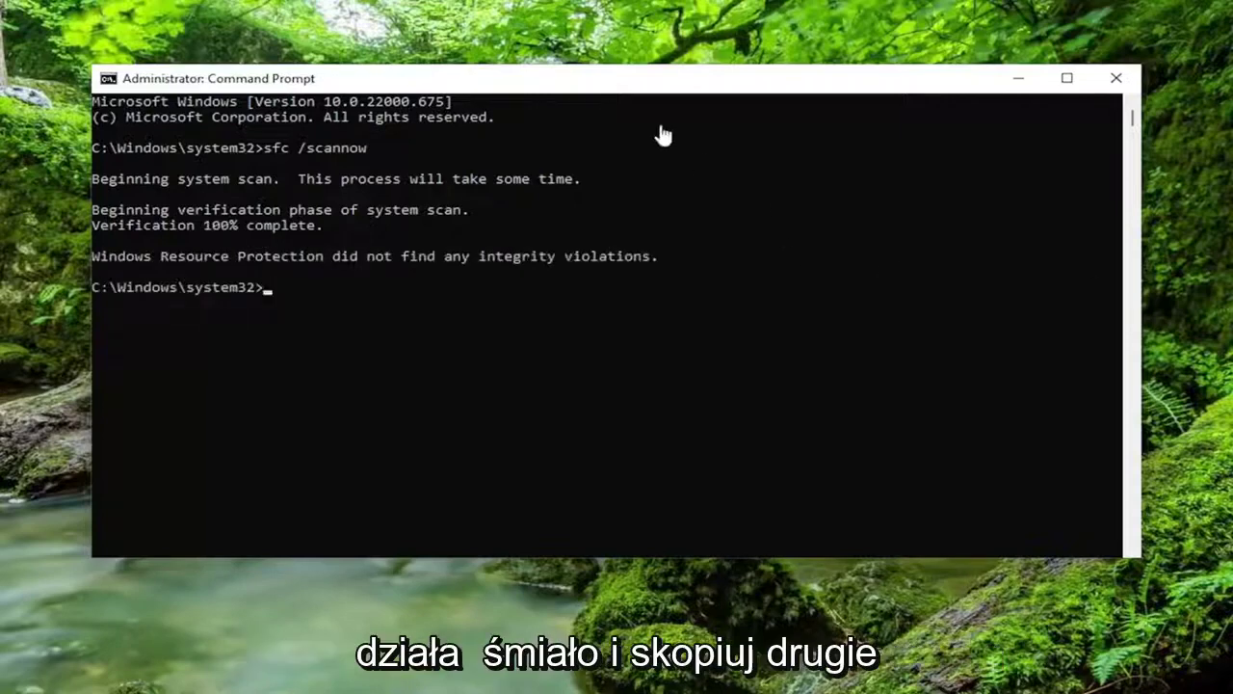
# Paste and run Dism /Online /Cleanup-Image /RestoreHealth.
pyautogui.rightClick(619, 88)
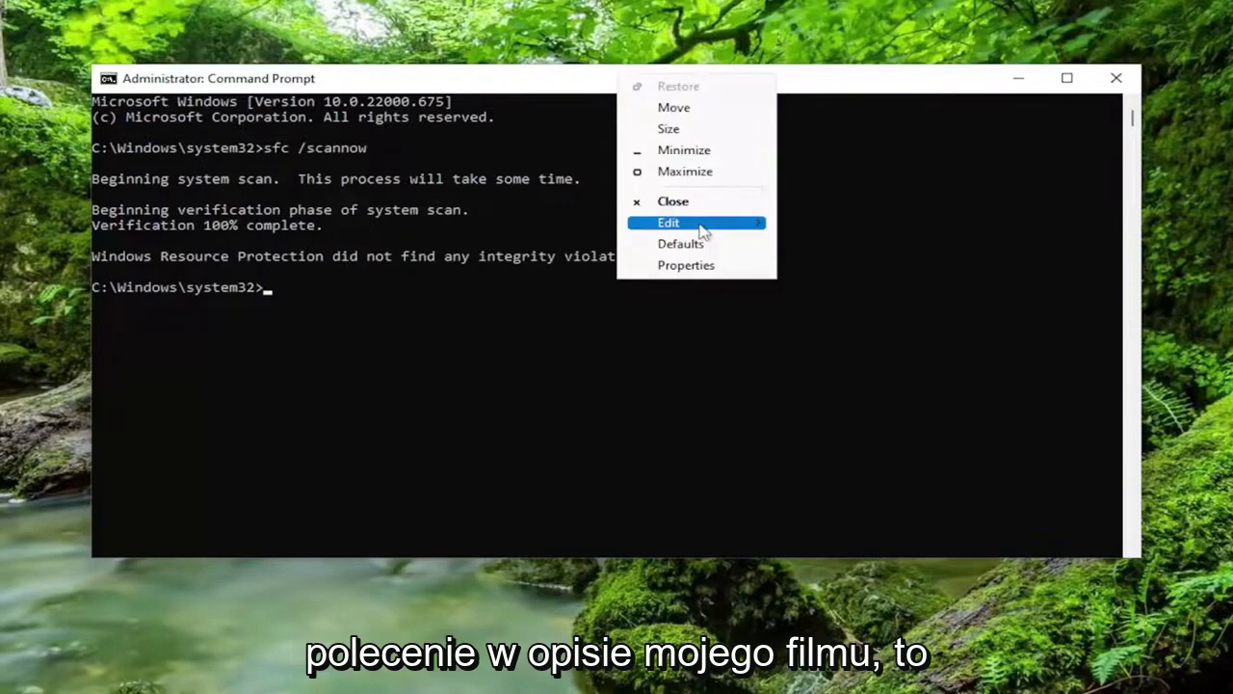
pyautogui.moveTo(703, 224)
pyautogui.click(826, 264)
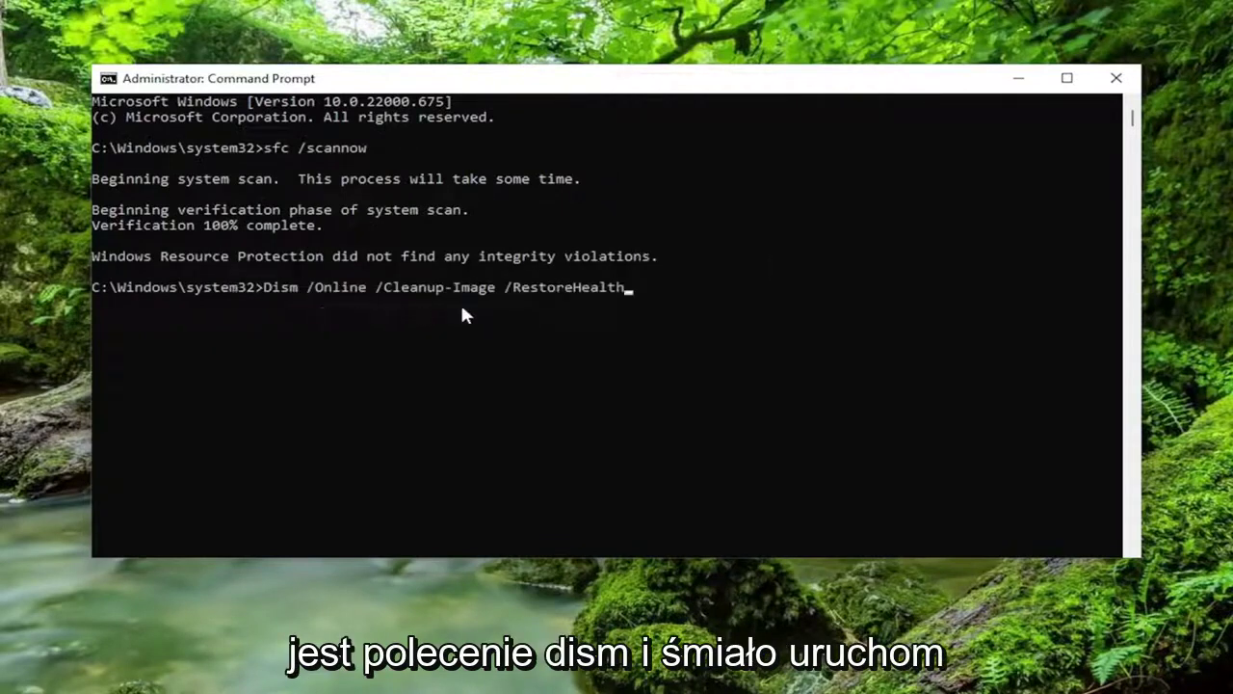
pyautogui.press('Return')
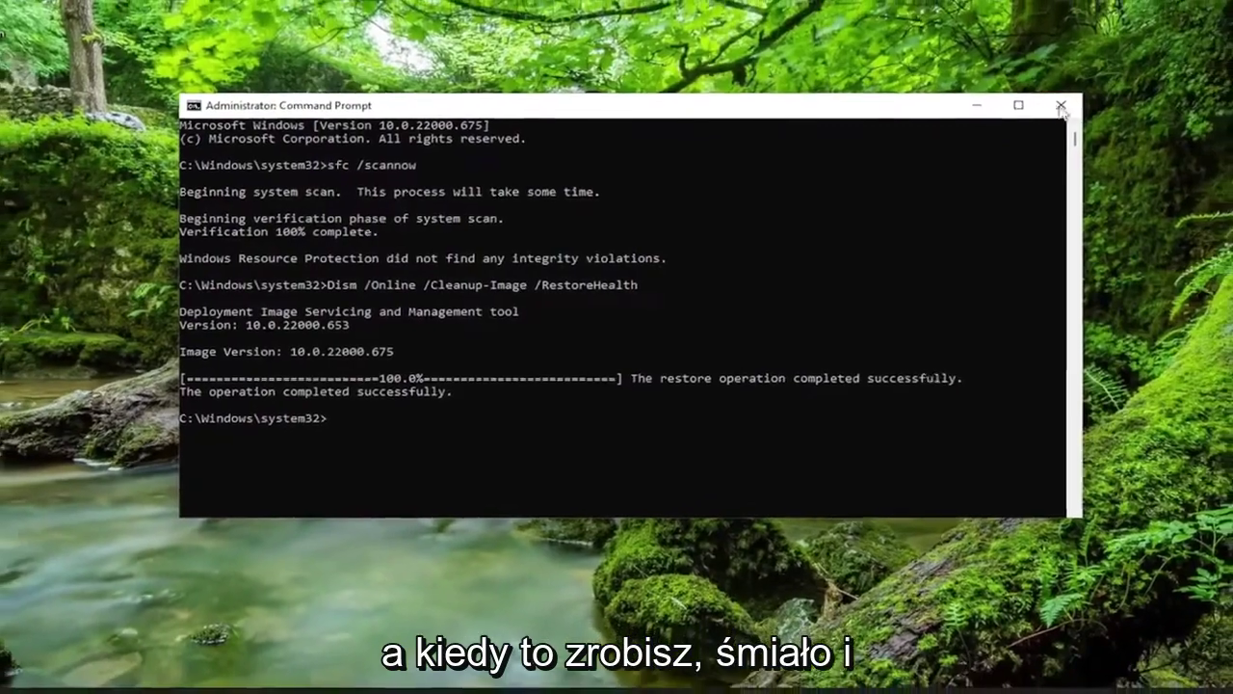
# Close Command Prompt and bring up Start's Shut down or sign out options.
pyautogui.click(1111, 80)
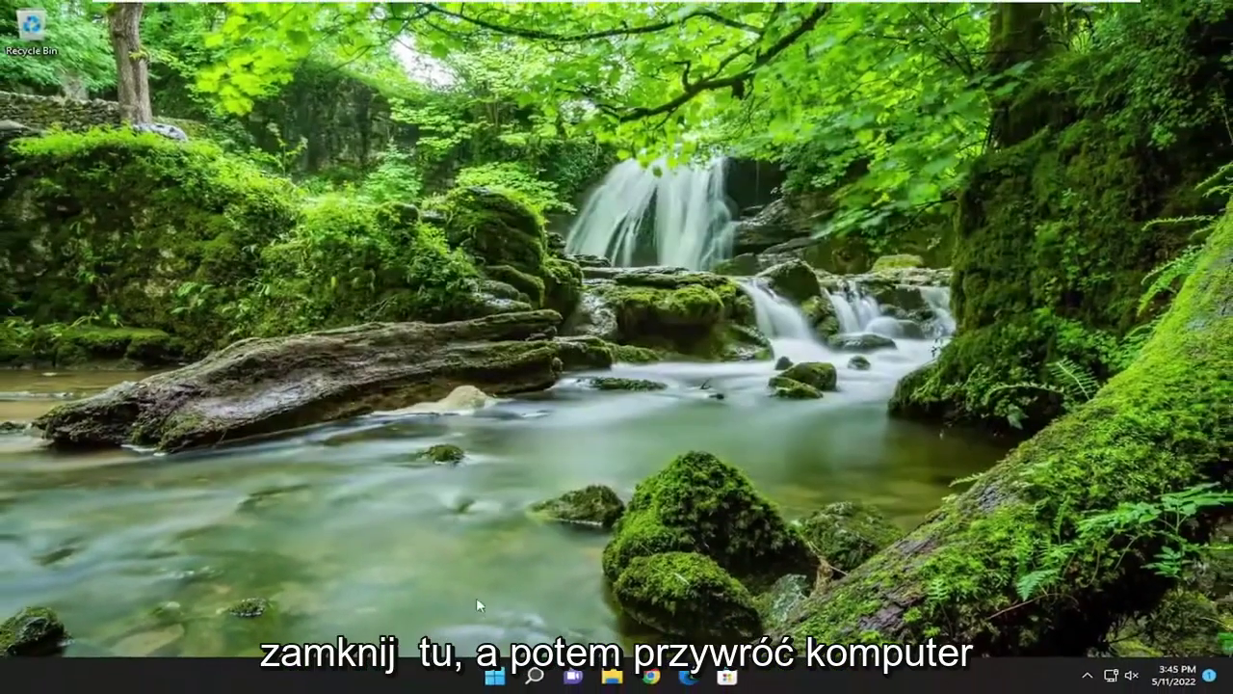
pyautogui.rightClick(504, 678)
pyautogui.moveTo(559, 614)
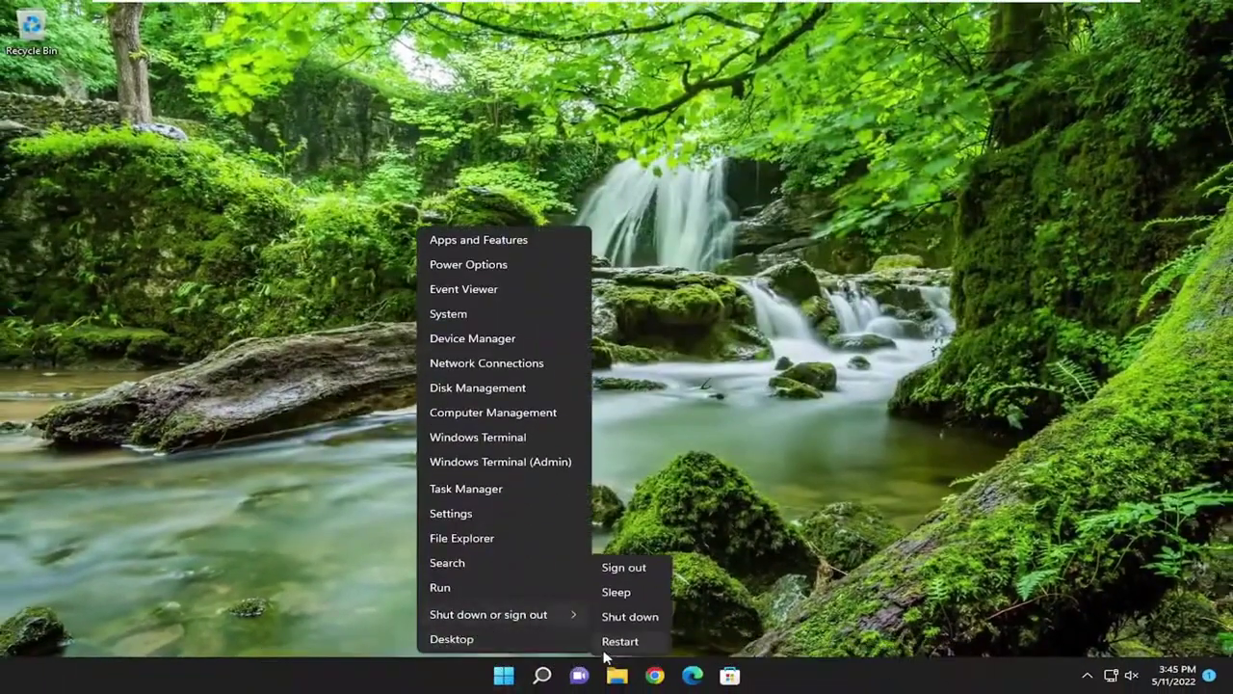